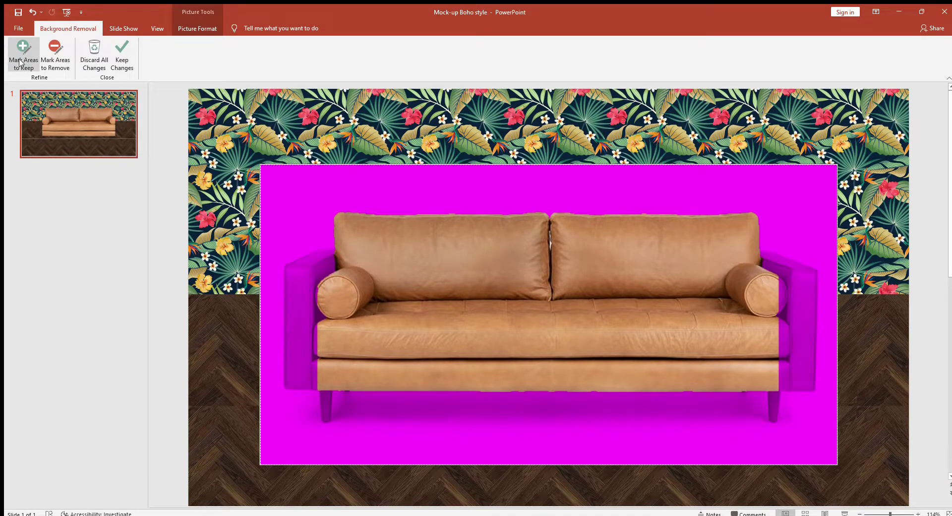
Mark both armrests and the top edge of the sofa's back cushions as areas to keep in the background removal.
{"action": "left_click", "coordinate": [43, 52]}
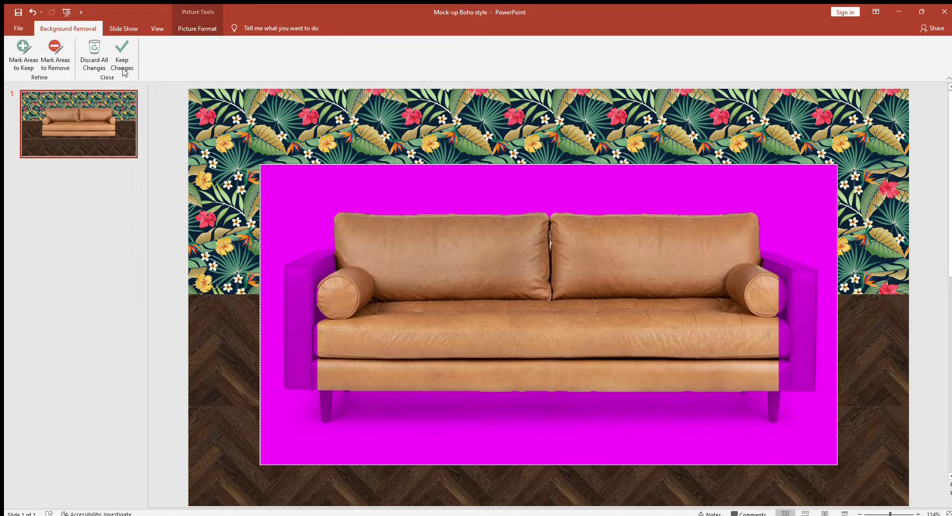
{"action": "left_click", "coordinate": [17, 55]}
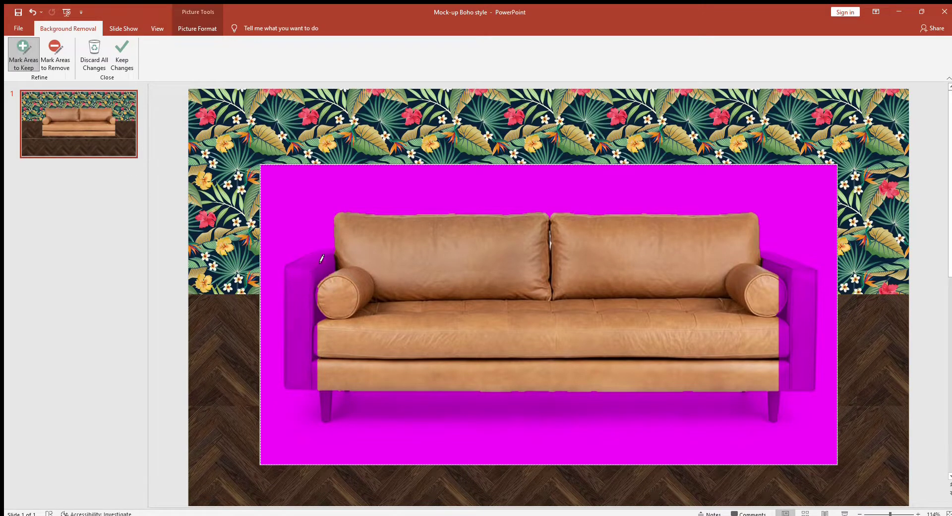
{"action": "left_click_drag", "start_coordinate": [306, 280], "coordinate": [304, 309]}
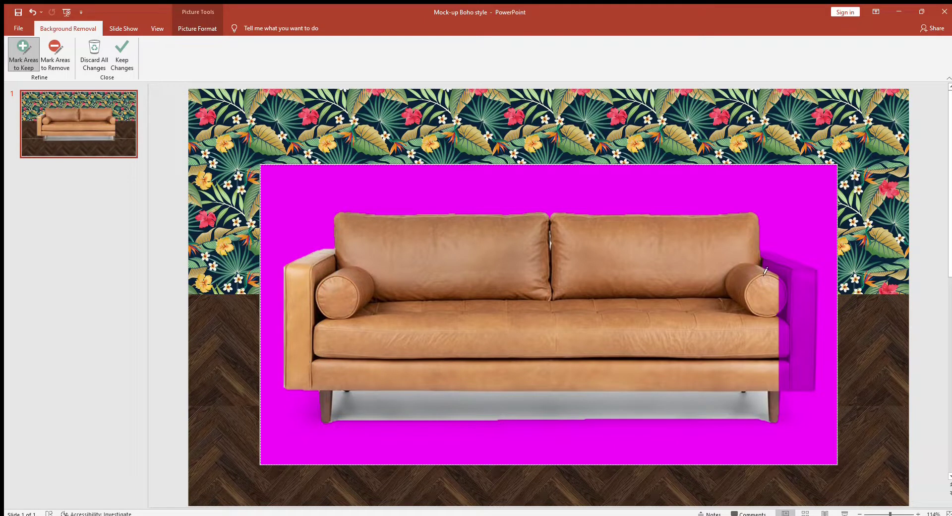
{"action": "mouse_move", "coordinate": [777, 263]}
{"action": "left_mouse_down"}
{"action": "mouse_move", "coordinate": [807, 311]}
{"action": "mouse_move", "coordinate": [807, 333]}
{"action": "left_mouse_up"}
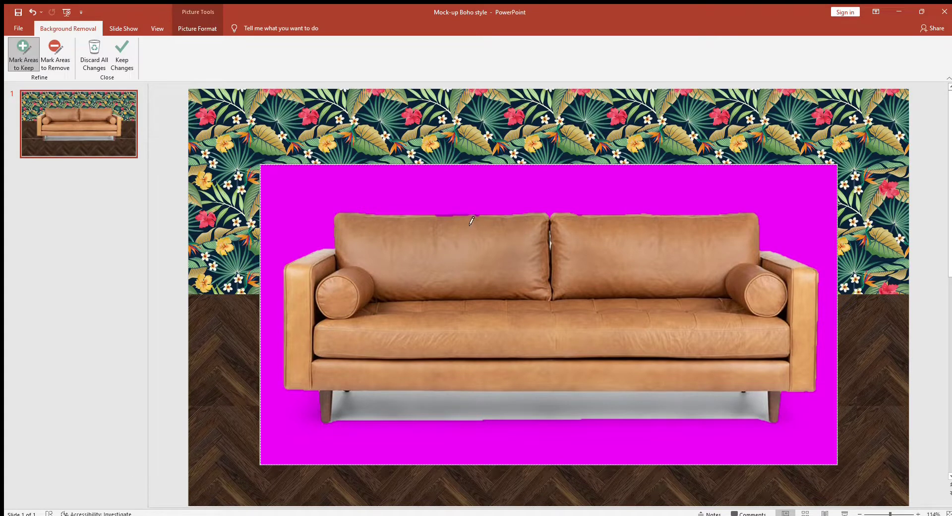
{"action": "left_click_drag", "start_coordinate": [439, 220], "coordinate": [438, 219]}
Mark the grey floor area between the sofa's legs for removal and apply the background removal.
{"action": "left_click", "coordinate": [52, 49]}
{"action": "left_click_drag", "start_coordinate": [346, 408], "coordinate": [377, 422]}
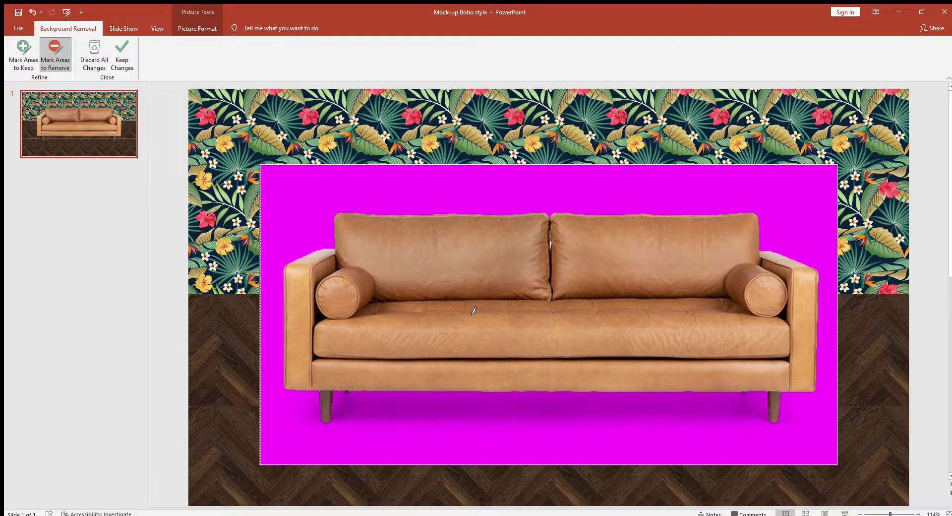
{"action": "left_click", "coordinate": [119, 54]}
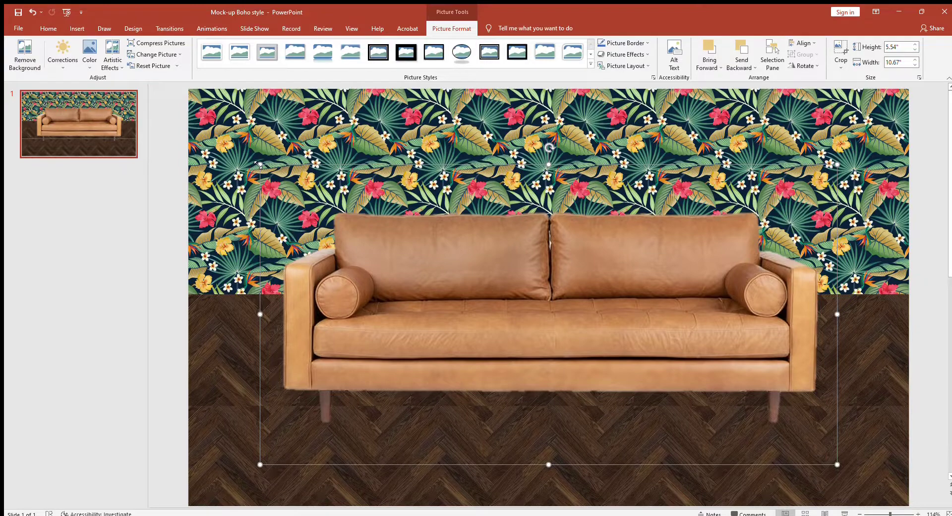
Shrink the sofa to about 3.64" by 7" and place it against the wall with its legs on the floor.
{"action": "left_click_drag", "start_coordinate": [258, 165], "coordinate": [407, 284]}
{"action": "left_click_drag", "start_coordinate": [684, 378], "coordinate": [671, 291]}
{"action": "left_click_drag", "start_coordinate": [402, 154], "coordinate": [445, 176]}
{"action": "left_click_drag", "start_coordinate": [725, 310], "coordinate": [712, 309]}
{"action": "scroll", "coordinate": [713, 308], "scroll_direction": "down", "scroll_amount": 1}
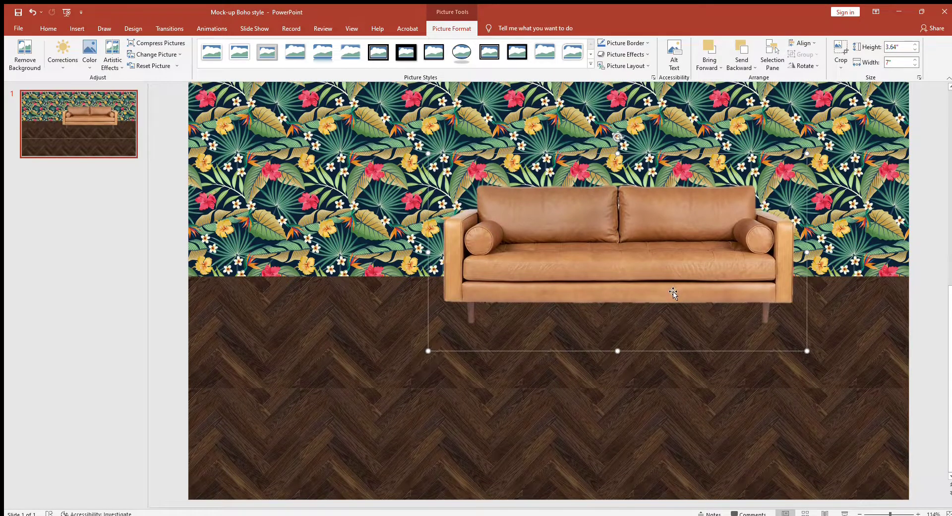
{"action": "scroll", "coordinate": [644, 293], "scroll_direction": "up", "scroll_amount": 2}
{"action": "left_click_drag", "start_coordinate": [643, 299], "coordinate": [635, 291]}
{"action": "scroll", "coordinate": [635, 293], "scroll_direction": "down", "scroll_amount": 2}
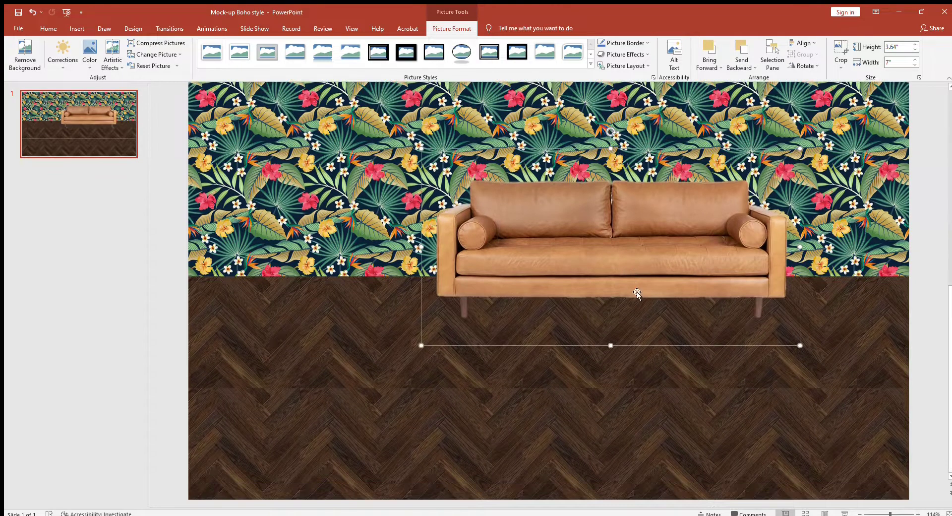
Scale the sofa down to about 3.41" by 6.56" and shift it towards the right end of the wall.
{"action": "left_click", "coordinate": [96, 290]}
{"action": "left_click", "coordinate": [598, 240]}
{"action": "left_click_drag", "start_coordinate": [439, 157], "coordinate": [446, 160]}
{"action": "left_click_drag", "start_coordinate": [623, 272], "coordinate": [654, 271]}
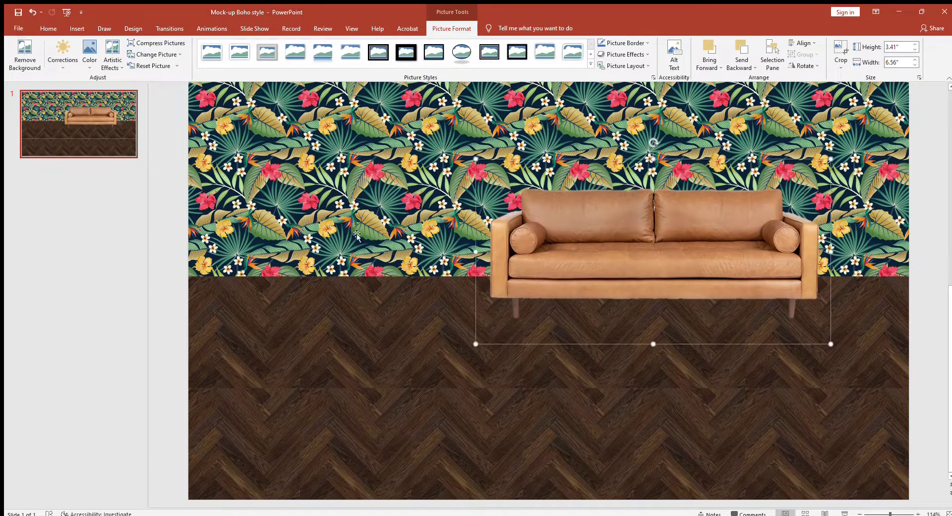
{"action": "left_click", "coordinate": [111, 289]}
Insert the picture of the woven wooden armchair from the computer.
{"action": "left_click", "coordinate": [77, 28]}
{"action": "left_click", "coordinate": [78, 70]}
{"action": "left_click", "coordinate": [100, 128]}
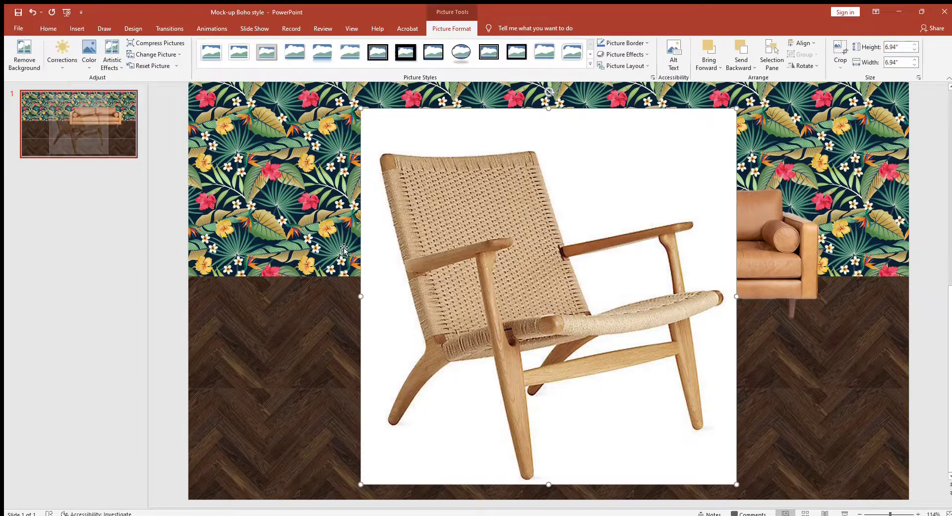
Remove the armchair picture's background, keeping the whole backrest, the seat tip and the ends of the legs.
{"action": "left_click", "coordinate": [25, 59]}
{"action": "left_click", "coordinate": [22, 58]}
{"action": "left_click_drag", "start_coordinate": [390, 164], "coordinate": [401, 193]}
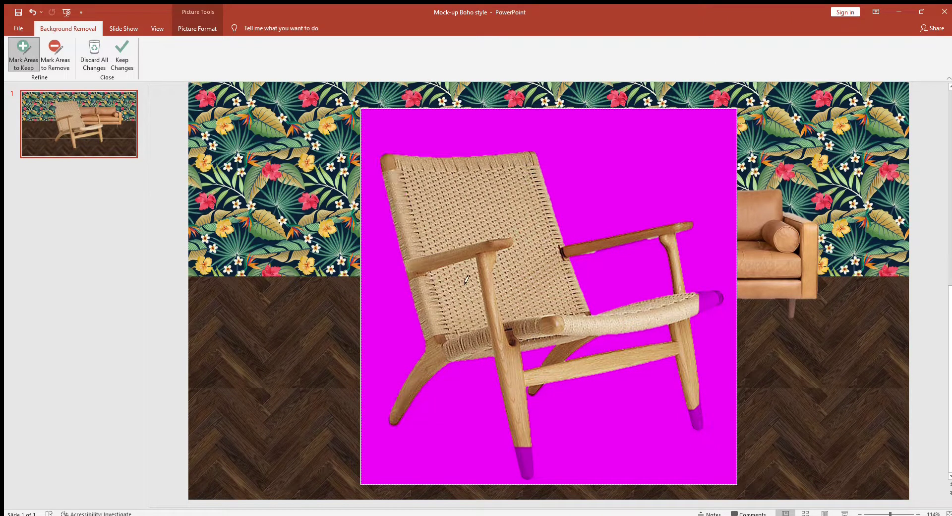
{"action": "left_click", "coordinate": [528, 448]}
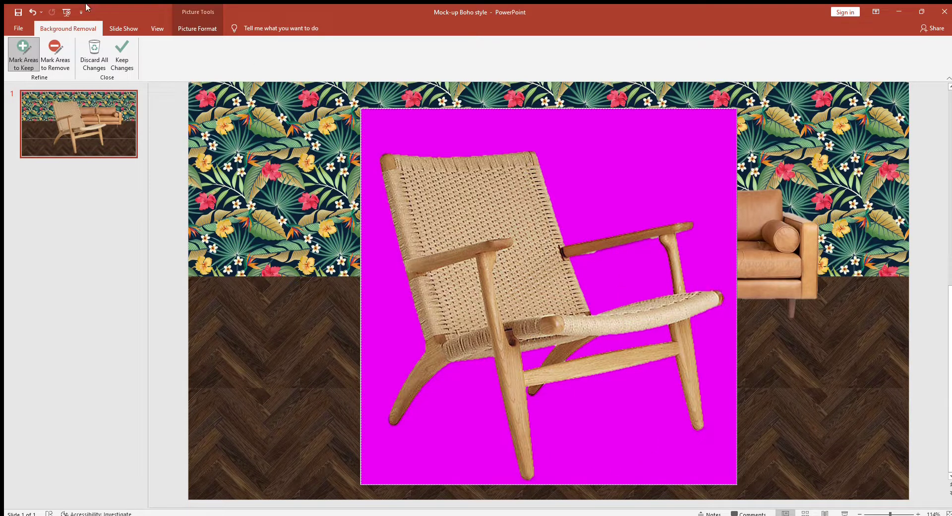
{"action": "left_click", "coordinate": [122, 57]}
Scale the armchair to about 4.11" by 4.11" and place it at the left front of the floor.
{"action": "left_click_drag", "start_coordinate": [377, 124], "coordinate": [517, 303]}
{"action": "left_click_drag", "start_coordinate": [619, 406], "coordinate": [337, 407]}
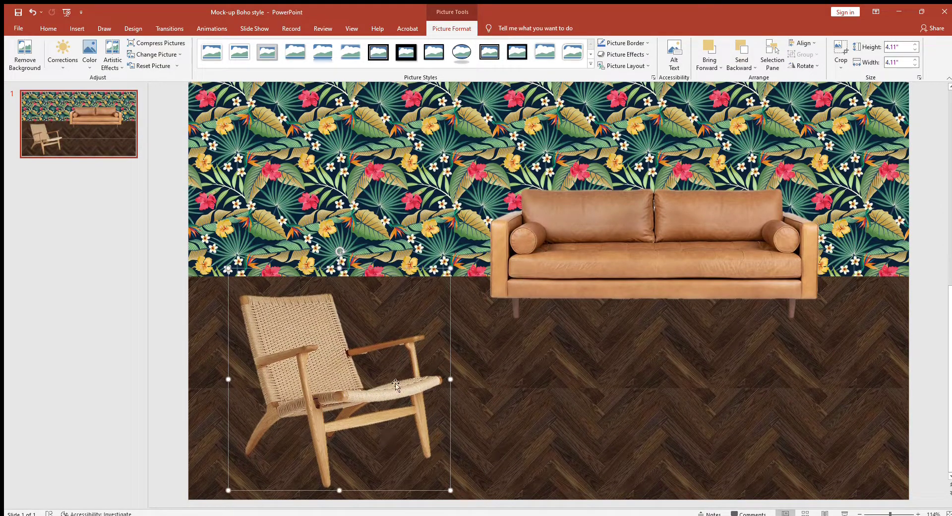
{"action": "left_click", "coordinate": [132, 291]}
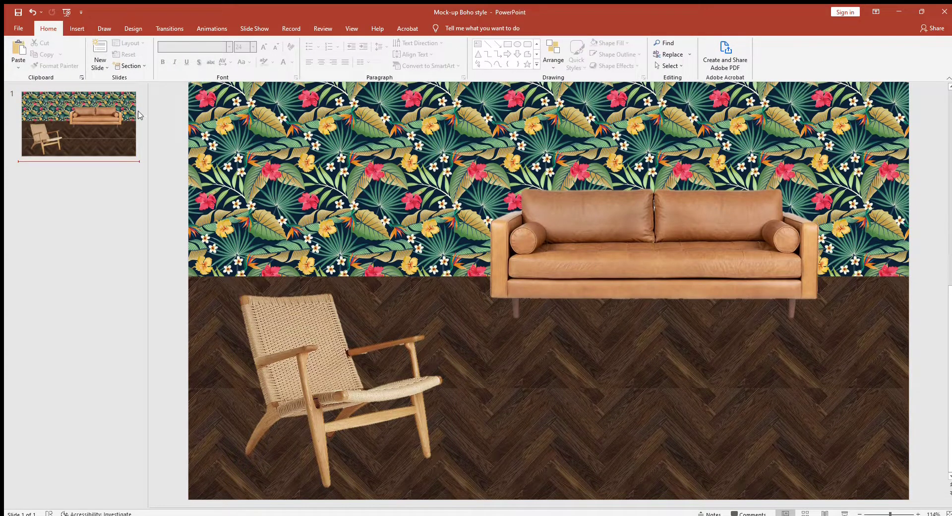
Add the wicker stool cut-outs and arrange them as an overlapping pair on the floor in front of the sofa.
{"action": "left_click", "coordinate": [77, 29]}
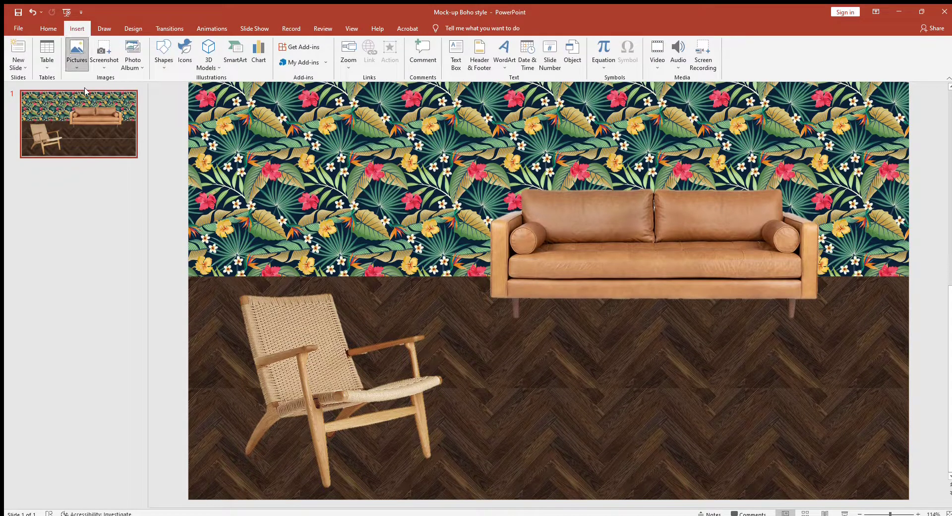
{"action": "key", "text": "ctrl+z"}
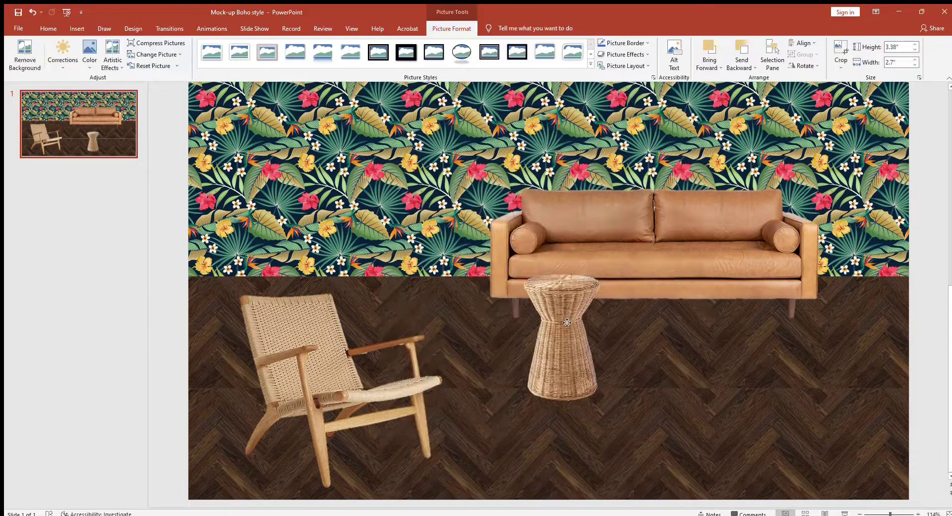
{"action": "left_click_drag", "start_coordinate": [566, 323], "coordinate": [613, 342]}
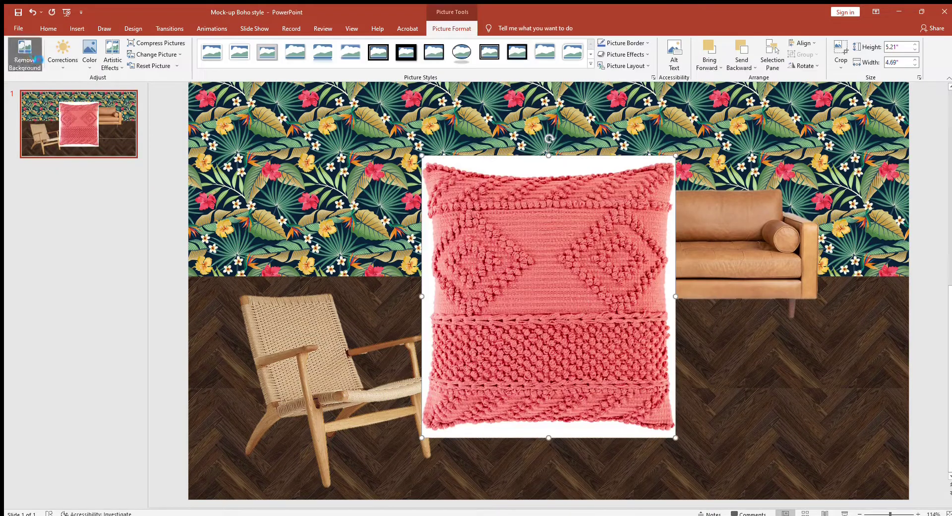
Cut out the red textured cushion, the striped cushion and the white vase, and group them at the right front of the floor.
{"action": "left_click", "coordinate": [25, 54]}
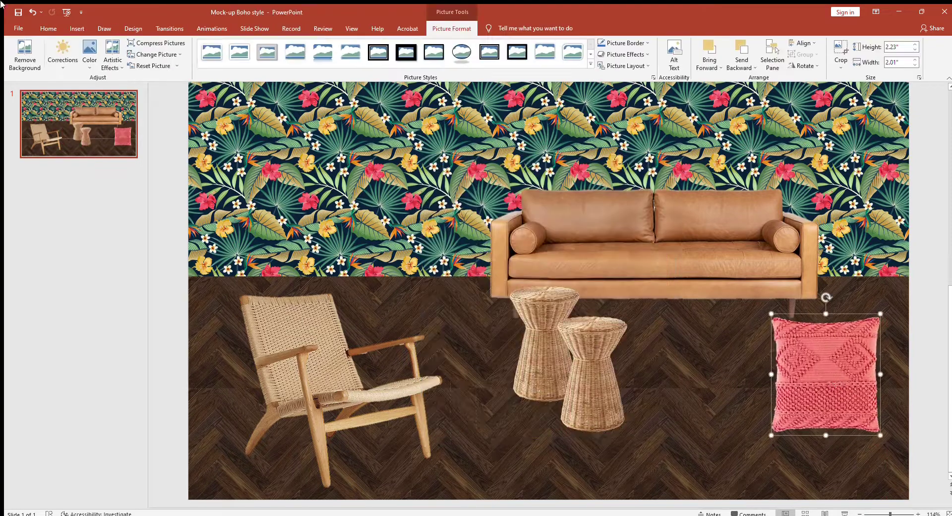
{"action": "left_click", "coordinate": [89, 92]}
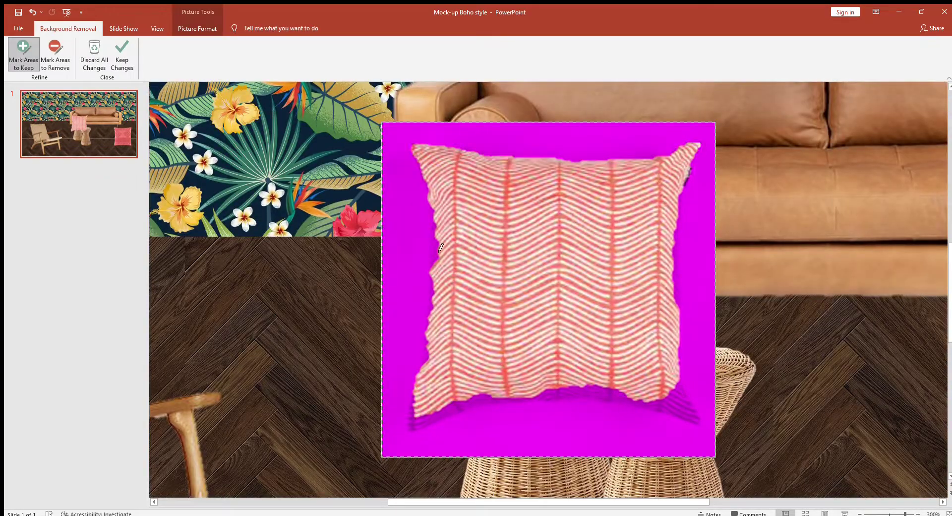
{"action": "key", "text": "Escape"}
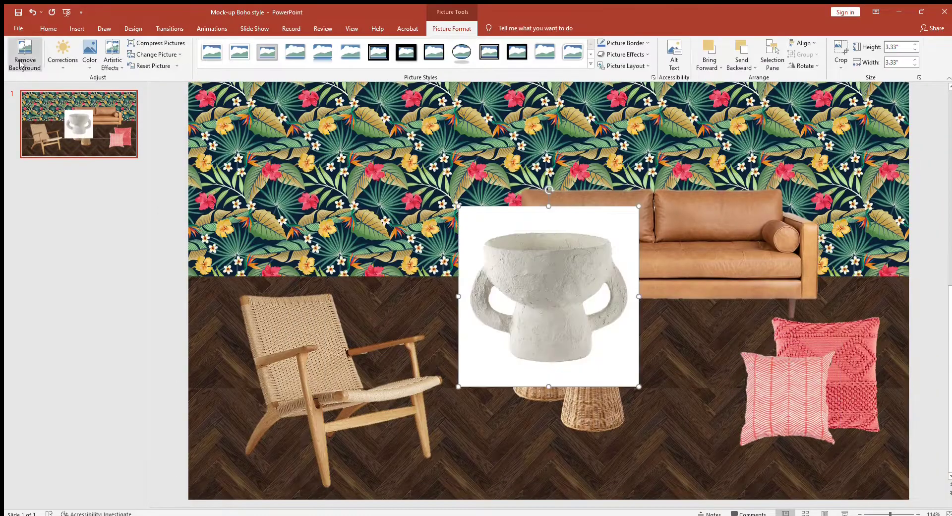
{"action": "left_click", "coordinate": [24, 55]}
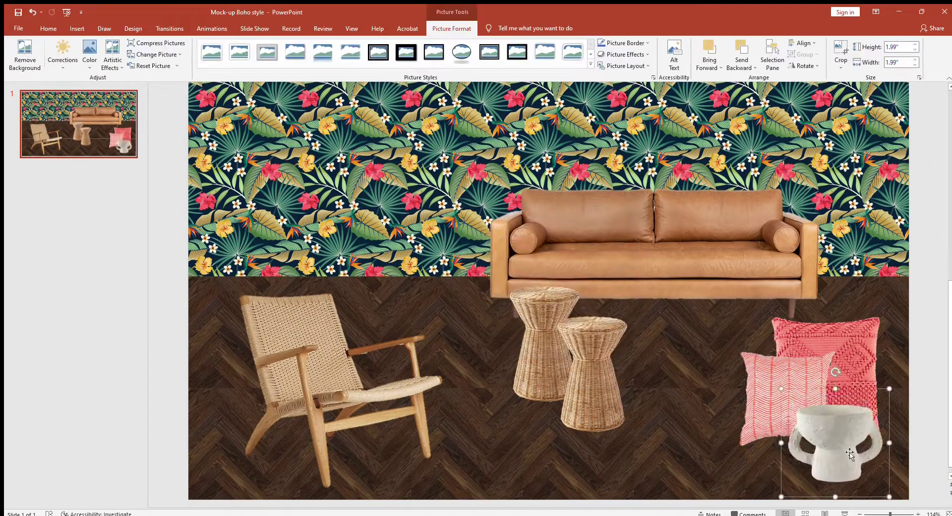
Insert the rattan folding screen, remove its background and stand it about 5.76" high against the left part of the wall.
{"action": "left_click", "coordinate": [77, 28]}
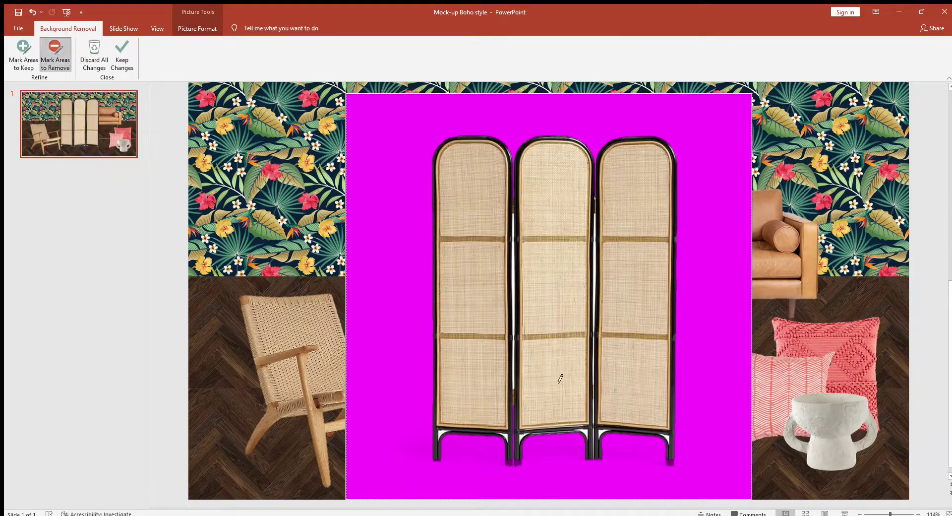
{"action": "scroll", "coordinate": [557, 378], "scroll_direction": "up", "scroll_amount": 3}
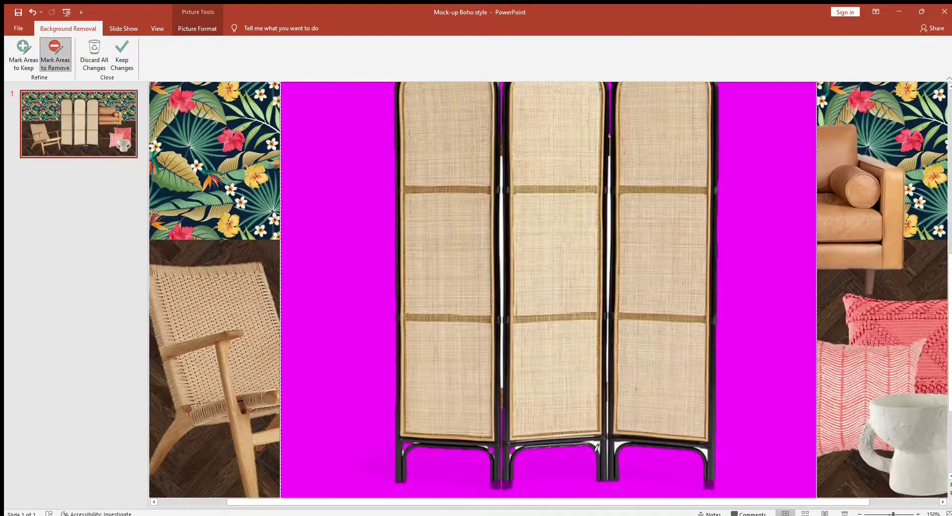
{"action": "left_click", "coordinate": [122, 54]}
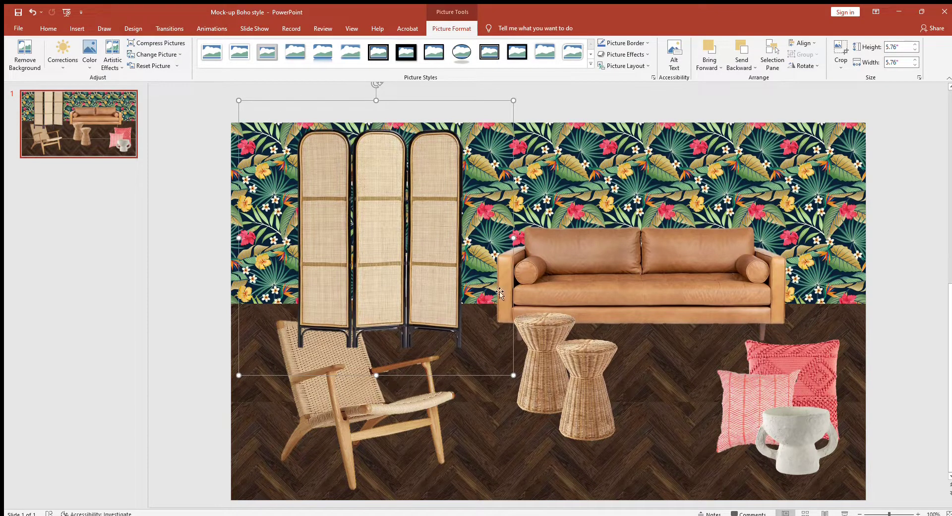
{"action": "left_click_drag", "start_coordinate": [388, 238], "coordinate": [387, 242]}
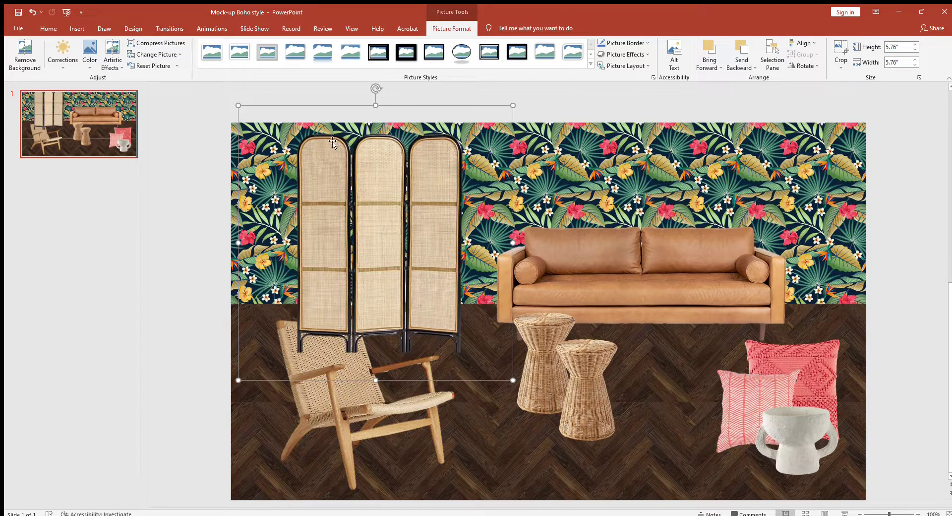
Send the folding screen backward until it sits behind the armchair.
{"action": "left_click", "coordinate": [741, 49]}
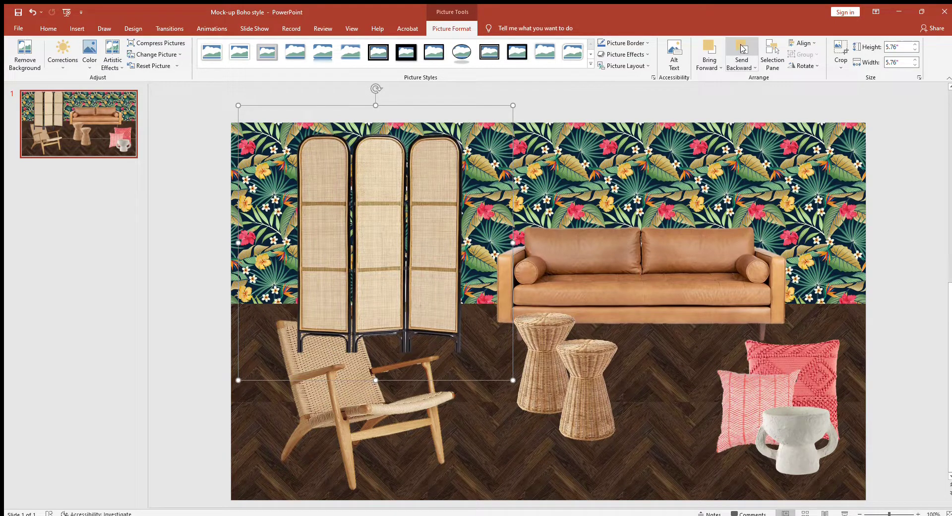
{"action": "left_click", "coordinate": [736, 47]}
{"action": "left_click", "coordinate": [746, 46]}
{"action": "left_click", "coordinate": [737, 47]}
{"action": "left_click", "coordinate": [740, 46]}
{"action": "left_click", "coordinate": [741, 46]}
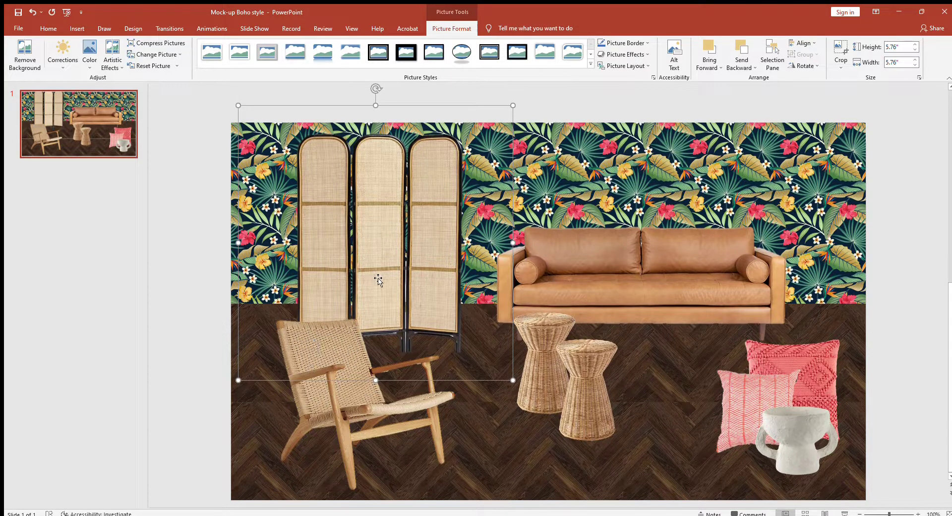
Nudge the folding screen slightly to the left along the wall, away from the sofa.
{"action": "scroll", "coordinate": [392, 223], "scroll_direction": "down", "scroll_amount": 1}
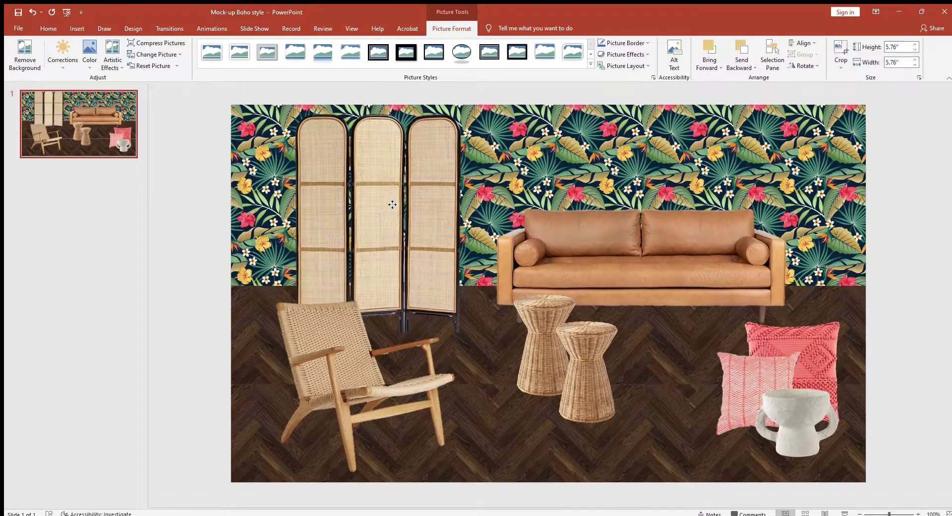
{"action": "left_click_drag", "start_coordinate": [392, 204], "coordinate": [392, 204]}
{"action": "left_click", "coordinate": [164, 229]}
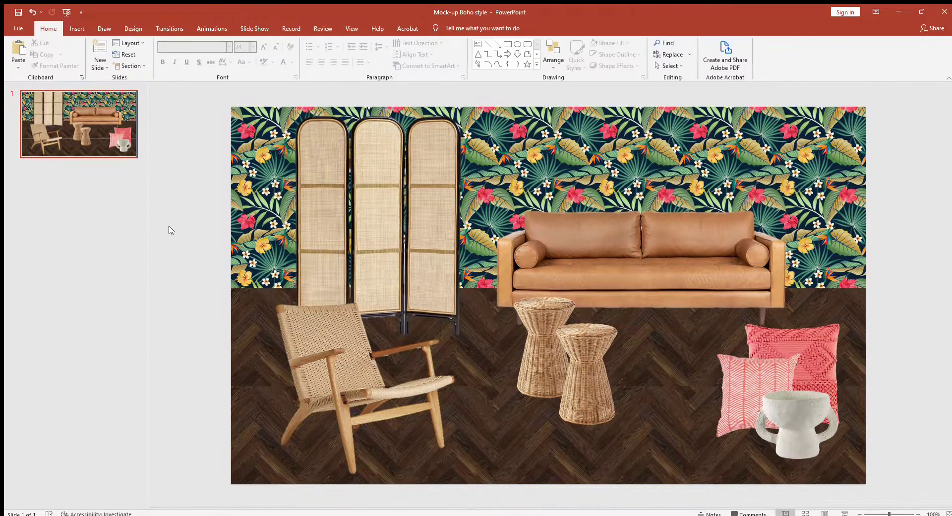
{"action": "left_click_drag", "start_coordinate": [384, 251], "coordinate": [374, 246]}
{"action": "scroll", "coordinate": [759, 279], "scroll_direction": "up", "scroll_amount": 1}
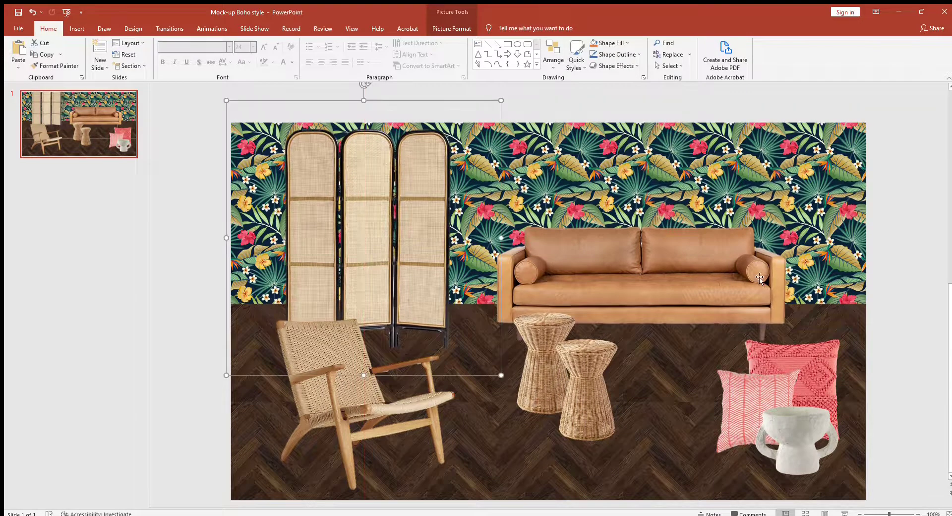
{"action": "left_click", "coordinate": [886, 247]}
{"action": "scroll", "coordinate": [886, 247], "scroll_direction": "down", "scroll_amount": 1}
Insert the potted plant, remove its background and place it between the armchair and folding screen, about 5.01" by 3.32".
{"action": "left_click", "coordinate": [77, 28]}
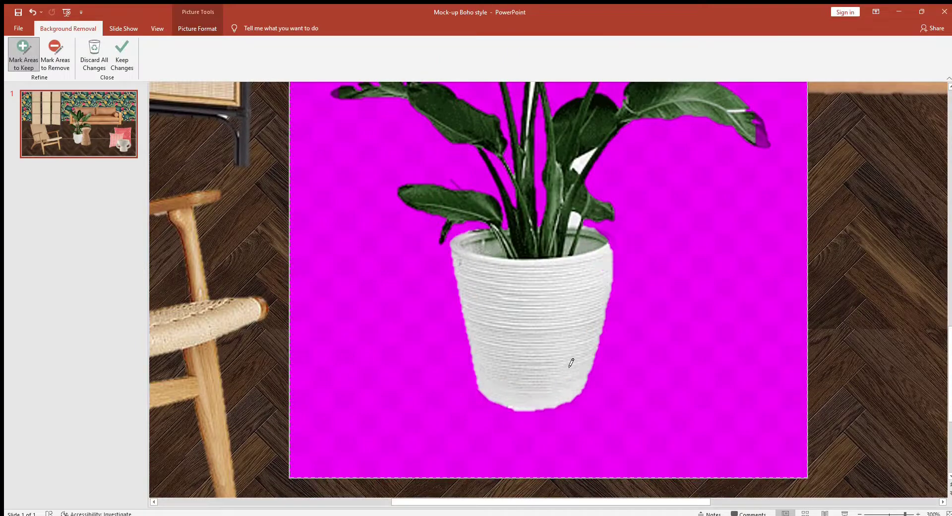
{"action": "scroll", "coordinate": [571, 362], "scroll_direction": "up", "scroll_amount": 5}
{"action": "scroll", "coordinate": [446, 248], "scroll_direction": "down", "scroll_amount": 2}
{"action": "left_click", "coordinate": [55, 54]}
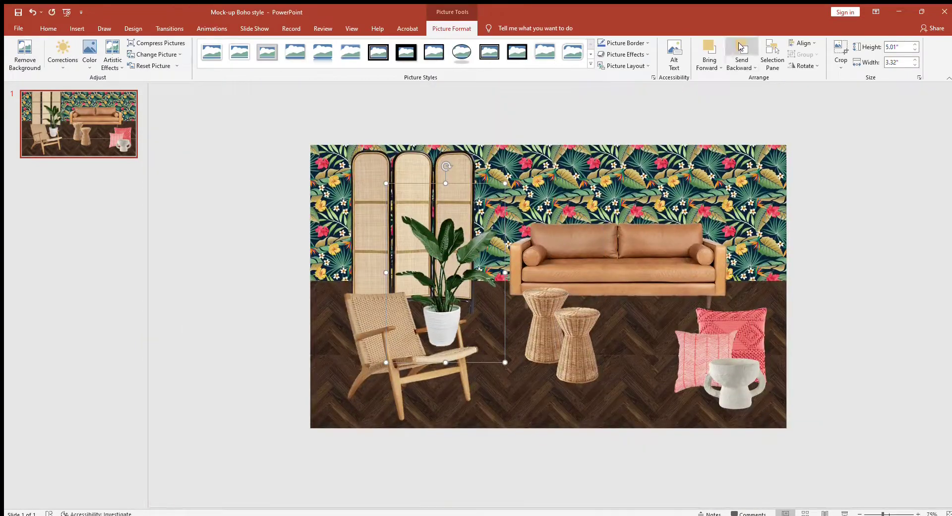
{"action": "key", "text": "Escape"}
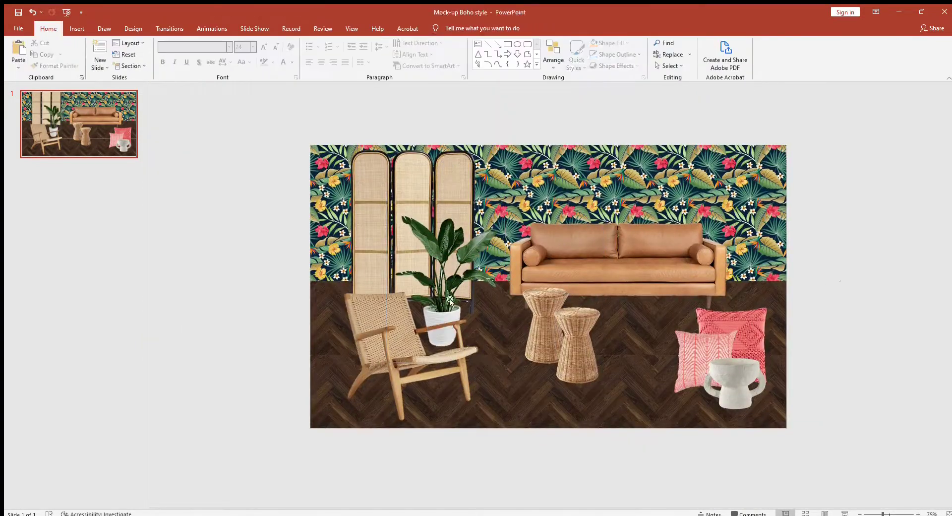
{"action": "left_click", "coordinate": [457, 303]}
Insert the candle picture, remove its background, scale it to about 2.04" by 1.79" and place it on the rear wicker stool.
{"action": "left_click", "coordinate": [77, 28]}
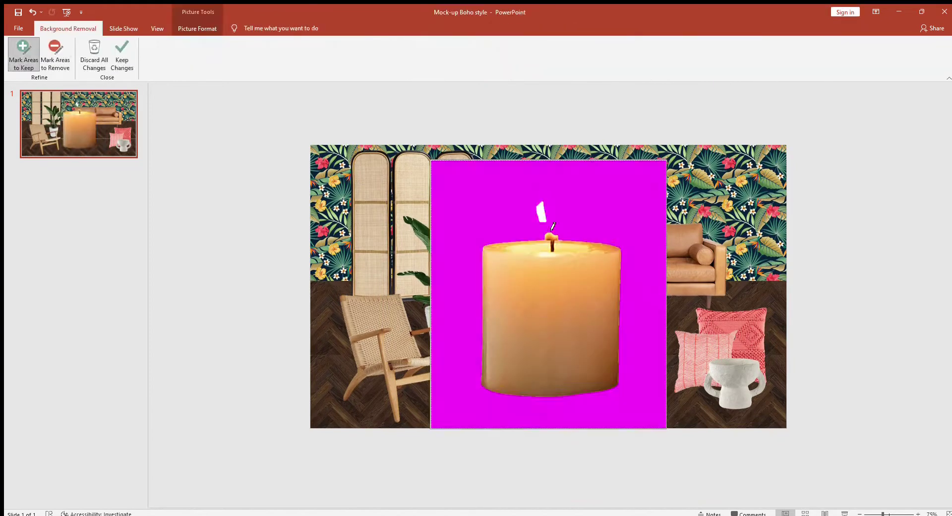
{"action": "left_click", "coordinate": [682, 446]}
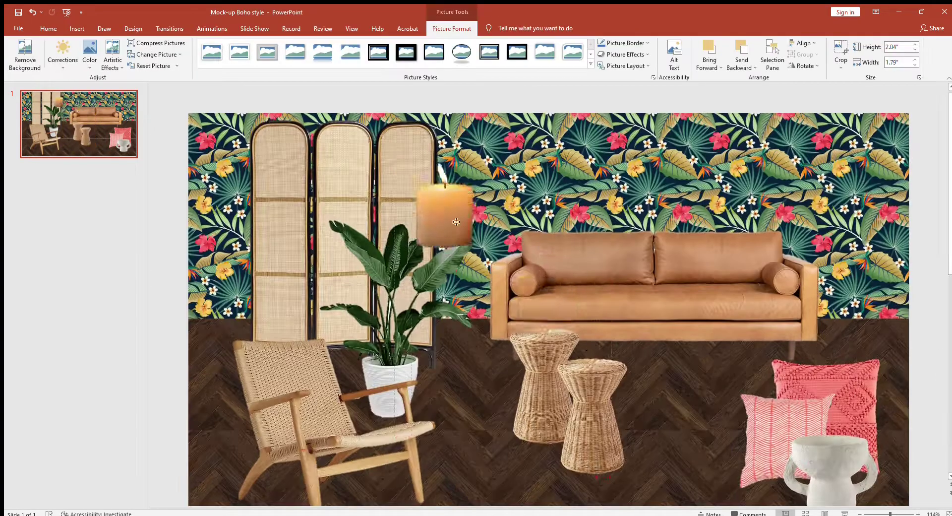
{"action": "left_click_drag", "start_coordinate": [444, 214], "coordinate": [540, 288]}
Cut out the cream fringed rug by marking its full surface and fringes to keep, and rotate it 90° counterclockwise.
{"action": "key", "text": "ctrl+v"}
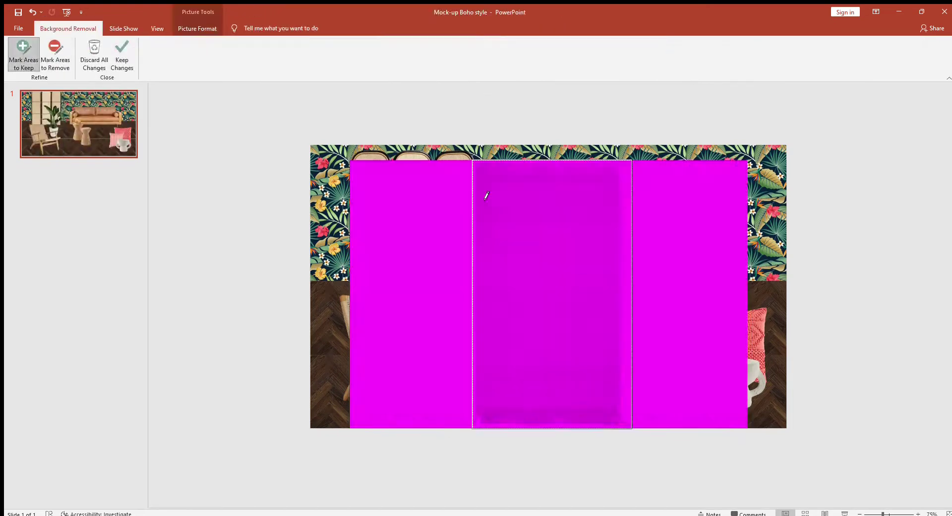
{"action": "left_click_drag", "start_coordinate": [486, 196], "coordinate": [575, 181]}
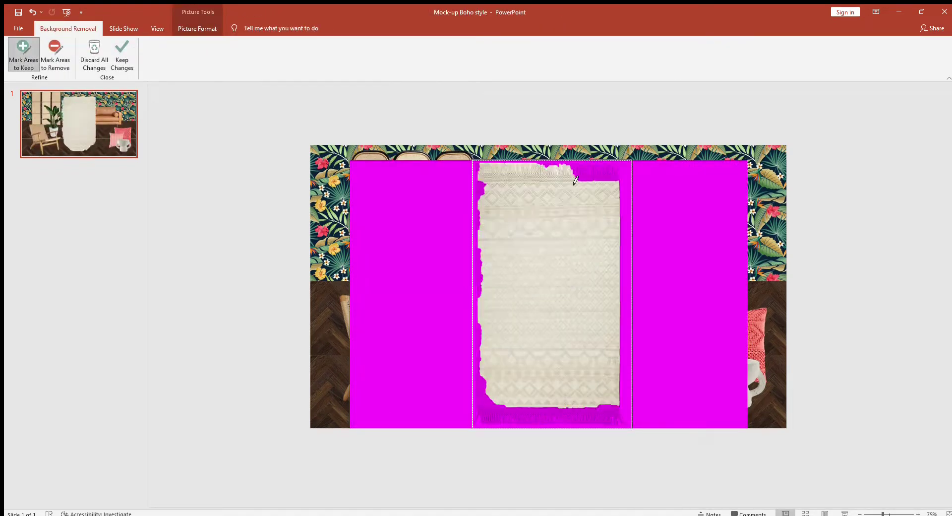
{"action": "mouse_move", "coordinate": [537, 297]}
{"action": "left_mouse_down"}
{"action": "mouse_move", "coordinate": [576, 422]}
{"action": "mouse_move", "coordinate": [481, 423]}
{"action": "left_mouse_up"}
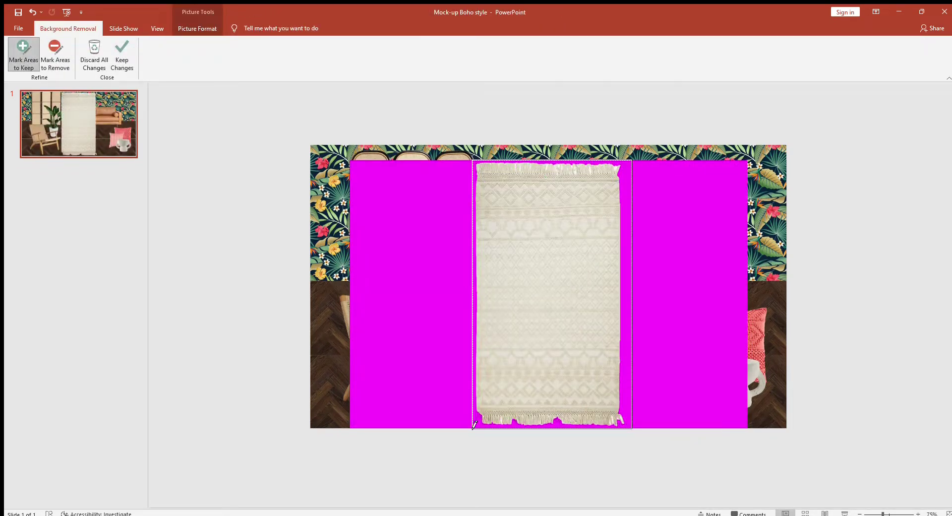
{"action": "key", "text": "Escape"}
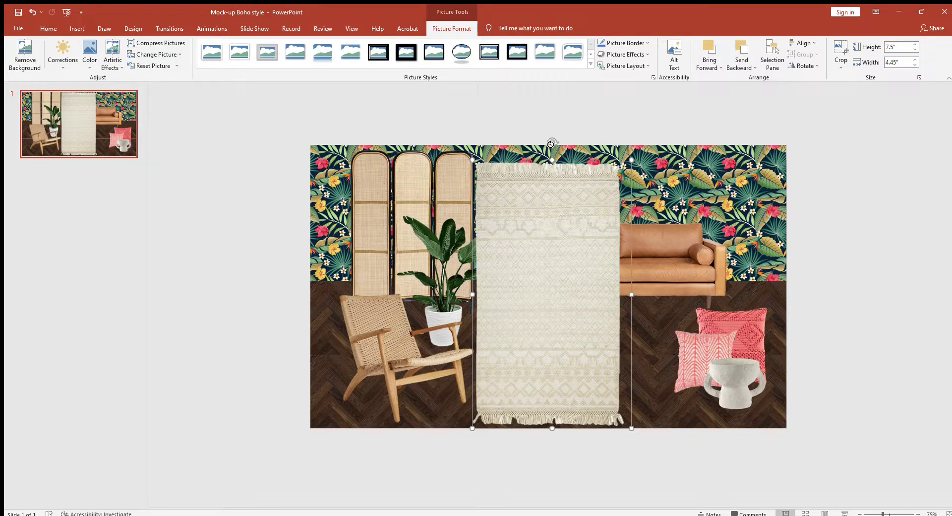
{"action": "left_click_drag", "start_coordinate": [552, 142], "coordinate": [441, 294]}
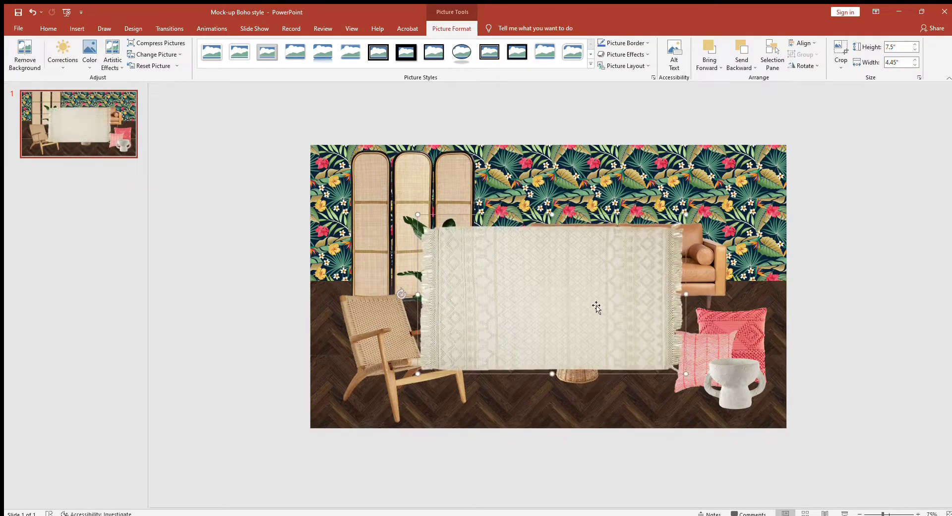